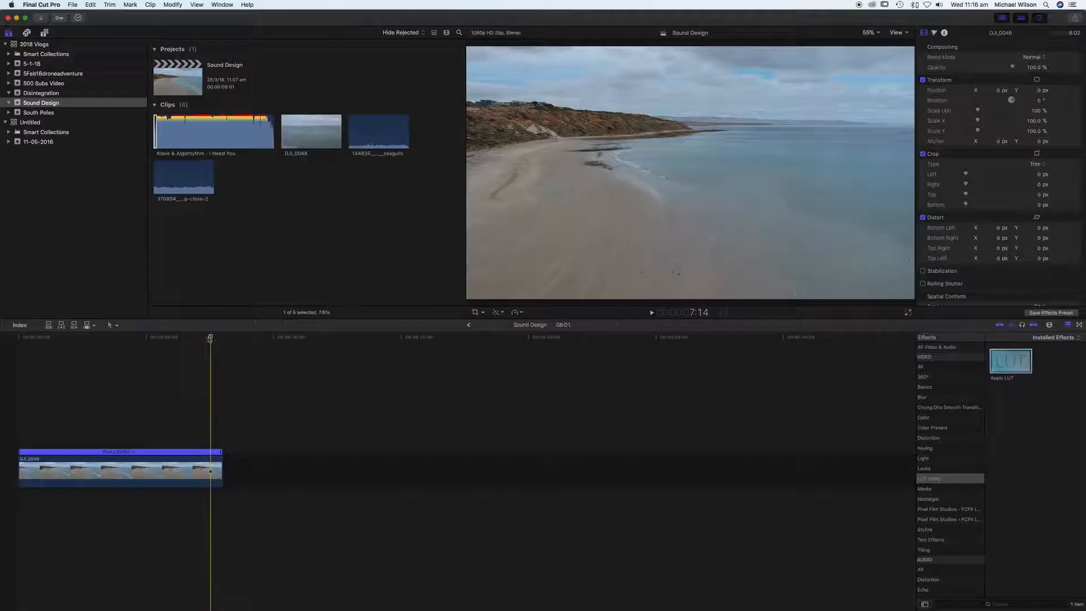
Step: Connect the Klave & Algorhythm - I Need You music beneath the DJI_0048 clip from its start, play it back and remove it
click(212, 338)
drag(211, 338, 19, 338)
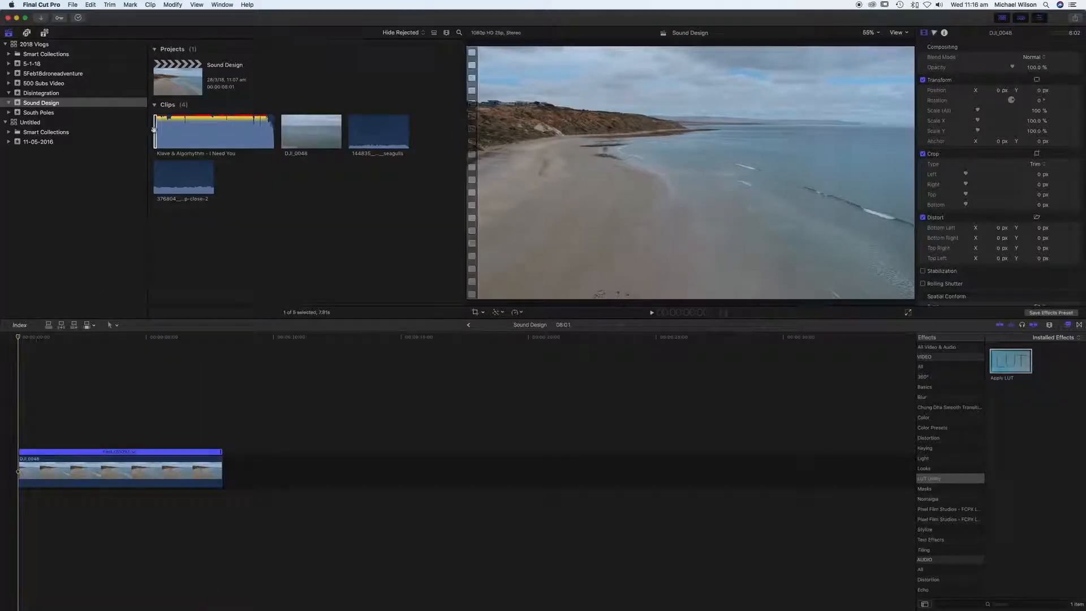
key(q)
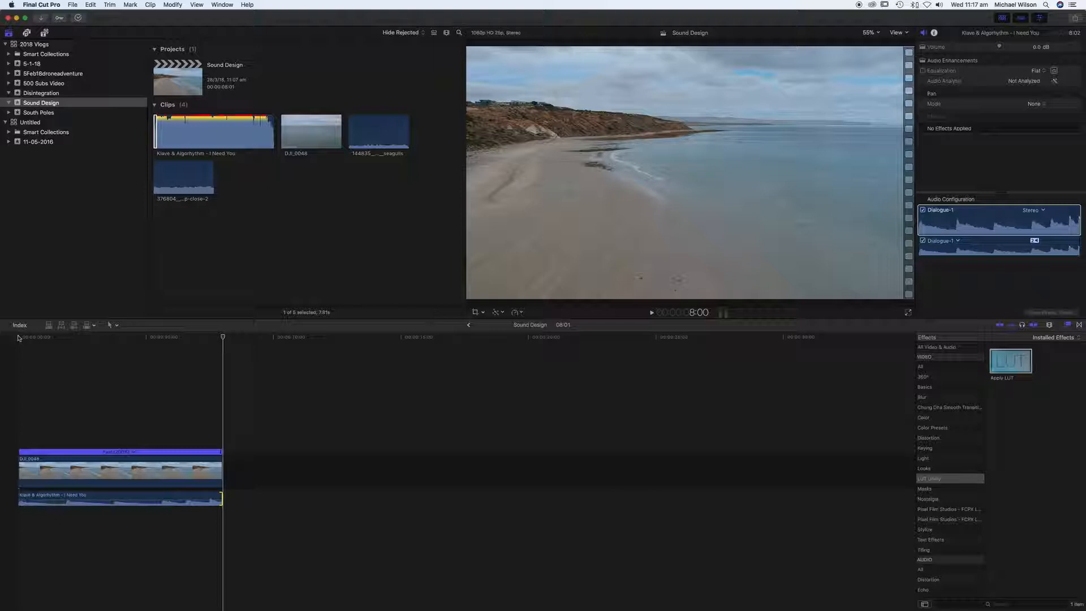
drag(223, 337, 2, 337)
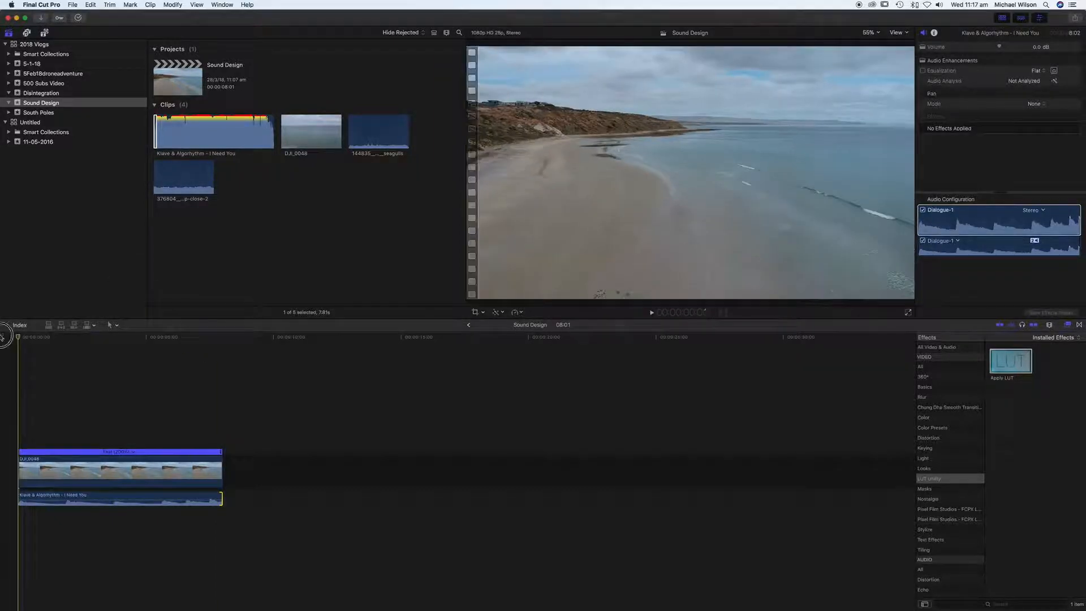
key(Delete)
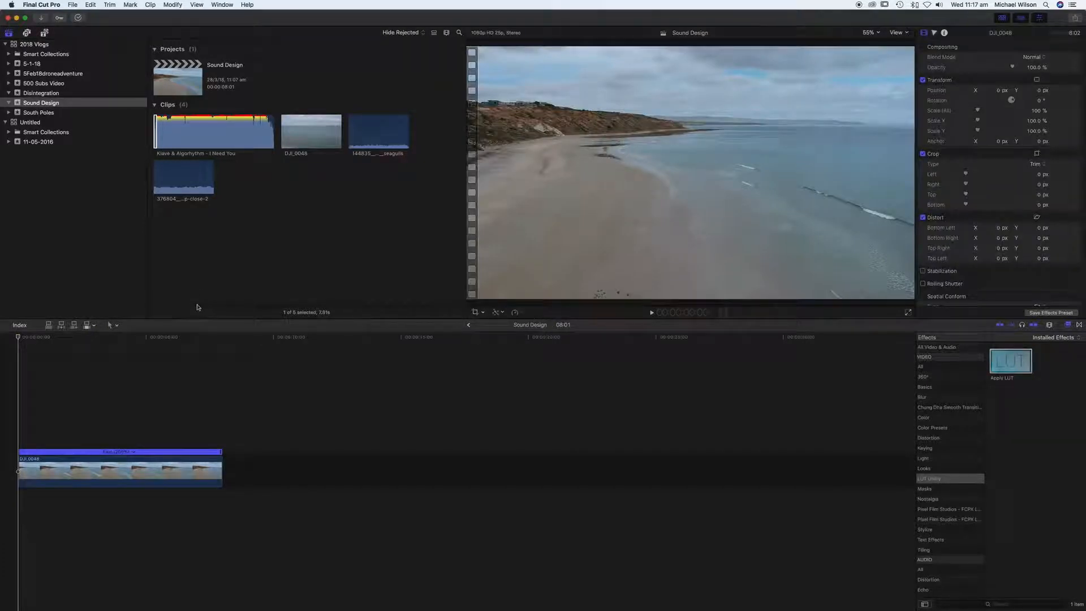
Step: Connect the 376804 waves-up-close-2 sound beneath the DJI_0048 clip from its start, play it back and return to the beginning
click(188, 192)
drag(173, 182, 14, 499)
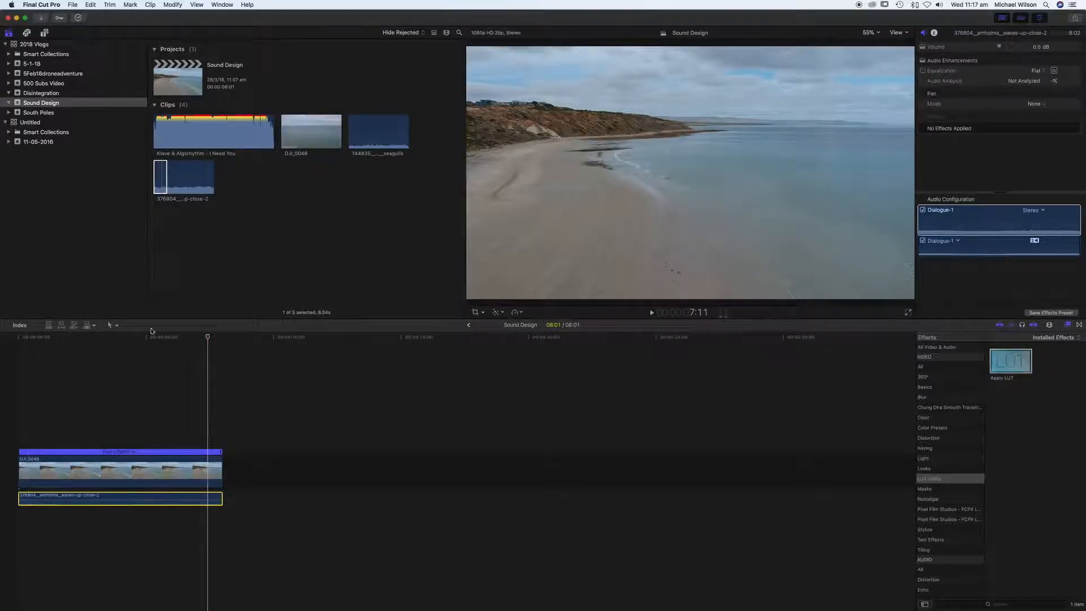
drag(207, 338, 15, 335)
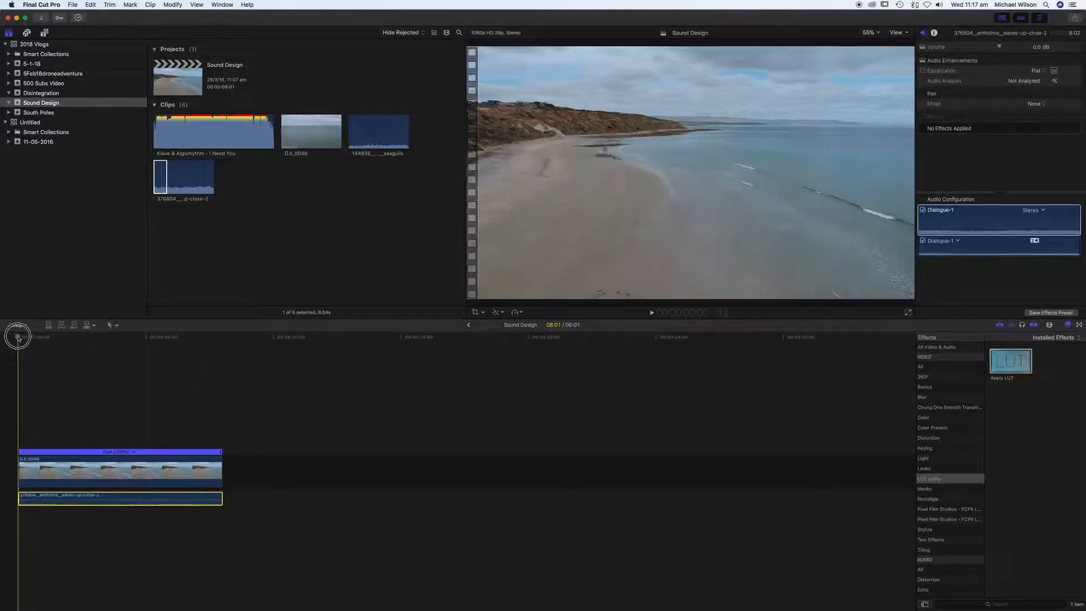
Step: Add the 144835 seagulls sound beneath the waves from the start, trim it to the video's end and play the mix full screen
click(377, 184)
drag(373, 138, 12, 519)
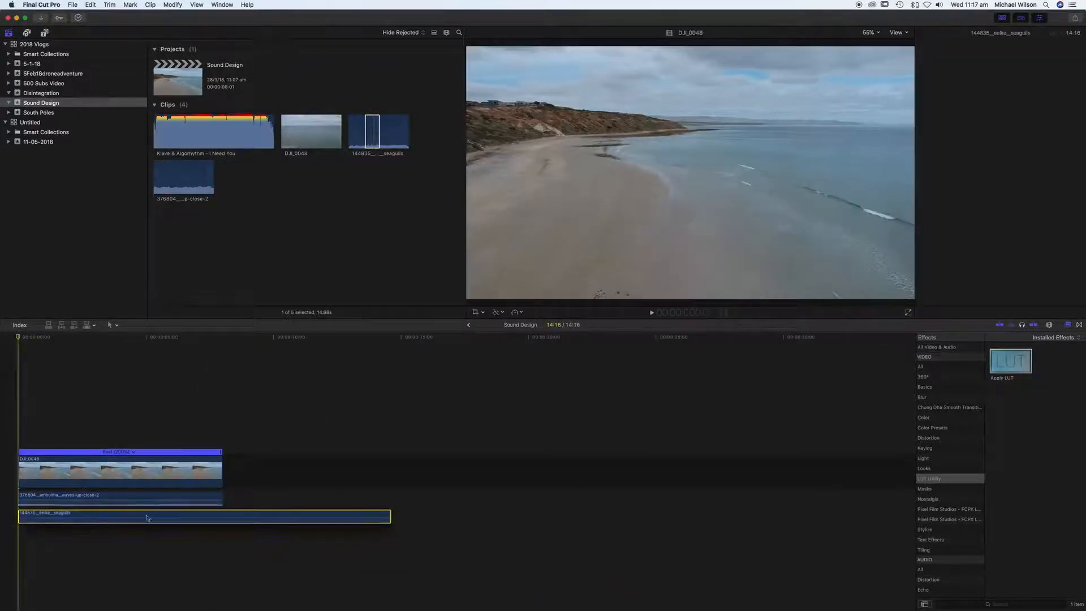
drag(390, 515, 222, 510)
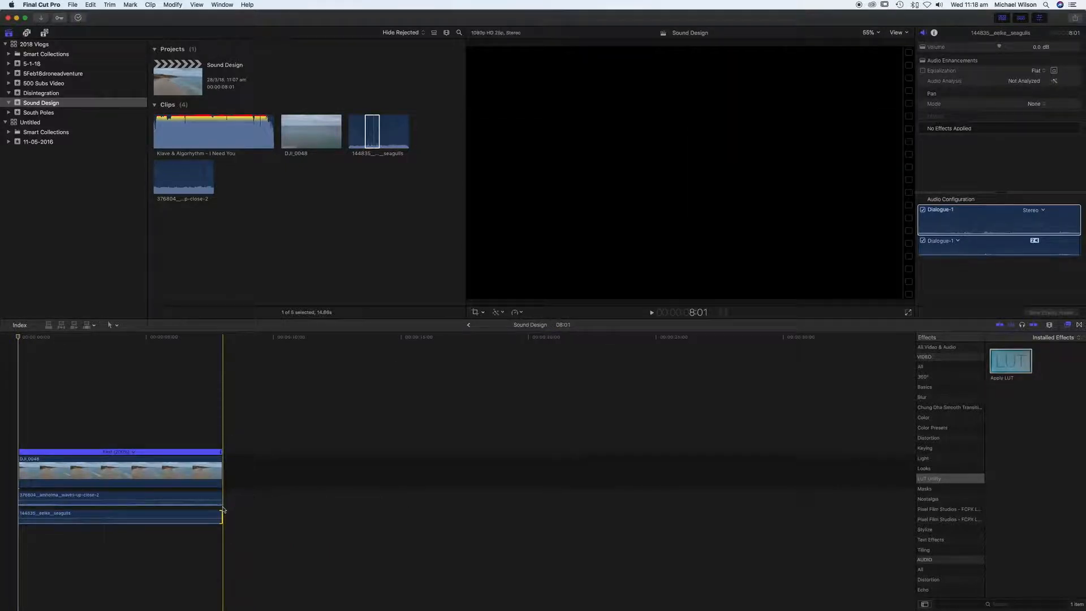
key(Home)
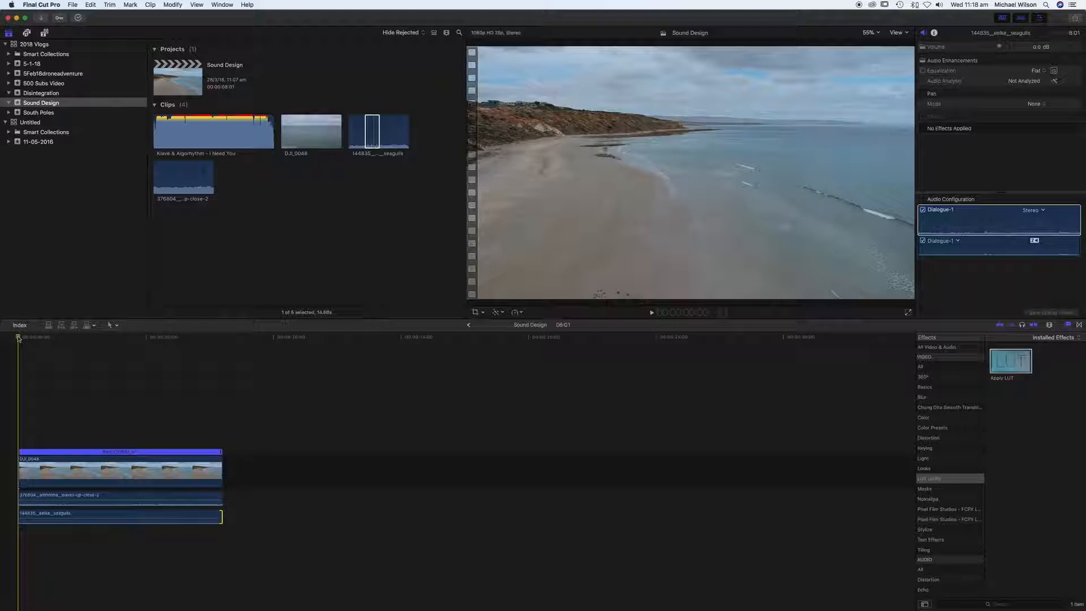
key(super+shift+f)
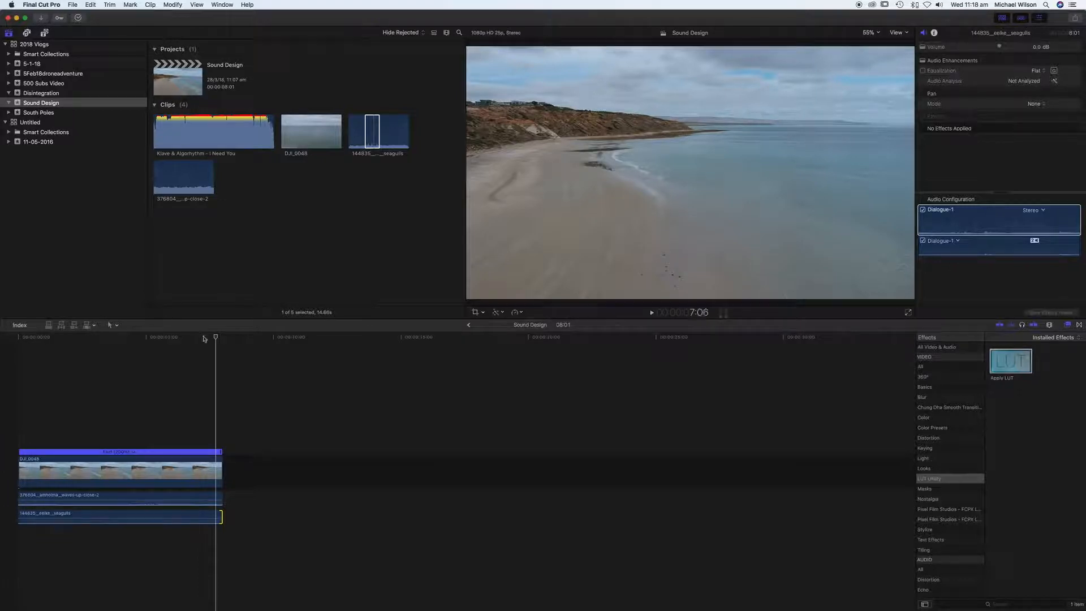
Step: Add the Klave & Algorhythm - I Need You music beneath both sounds, extend it to the video's end and play the mix full screen
drag(216, 338, 13, 339)
click(254, 211)
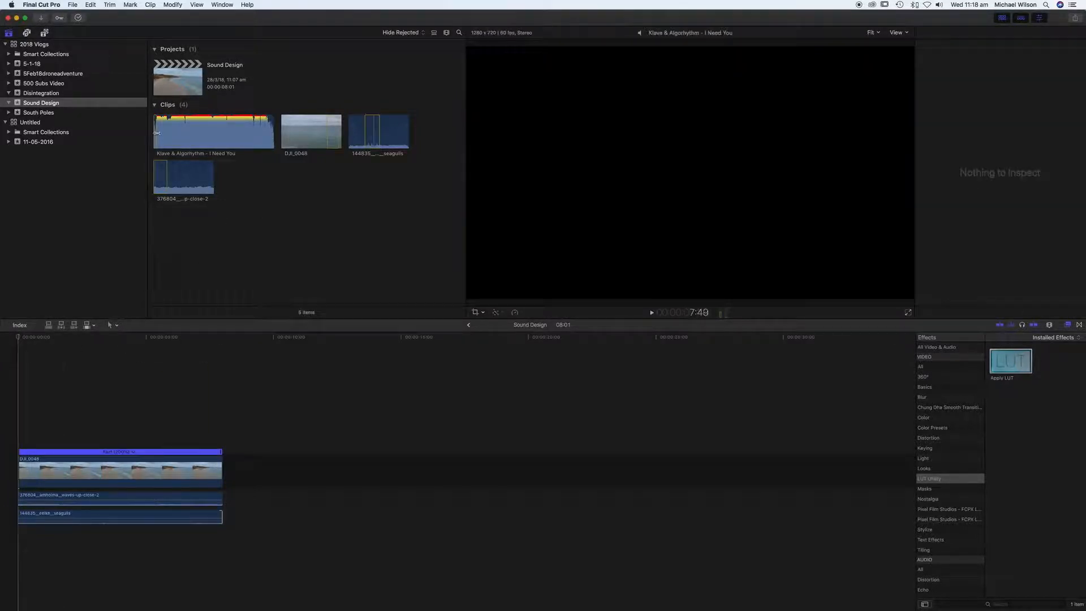
drag(155, 132, 18, 533)
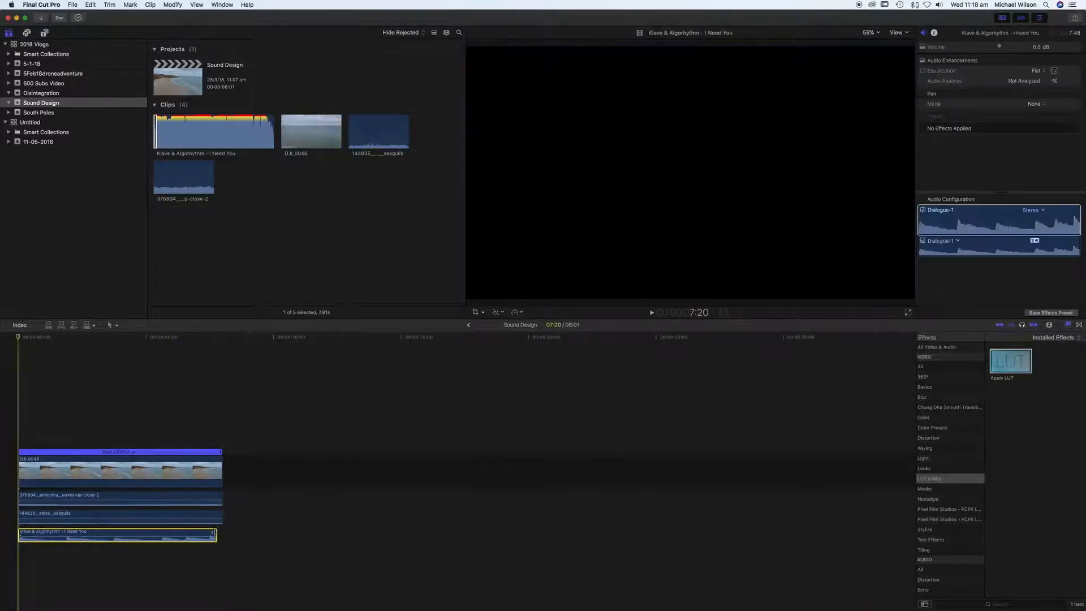
drag(214, 533, 221, 533)
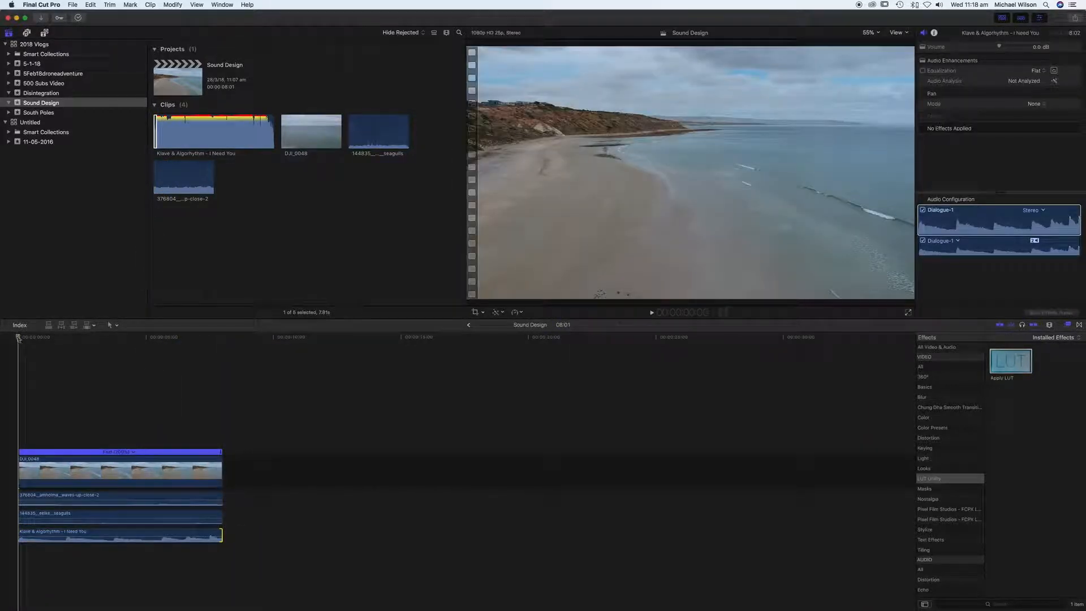
click(17, 338)
key(super+shift+f)
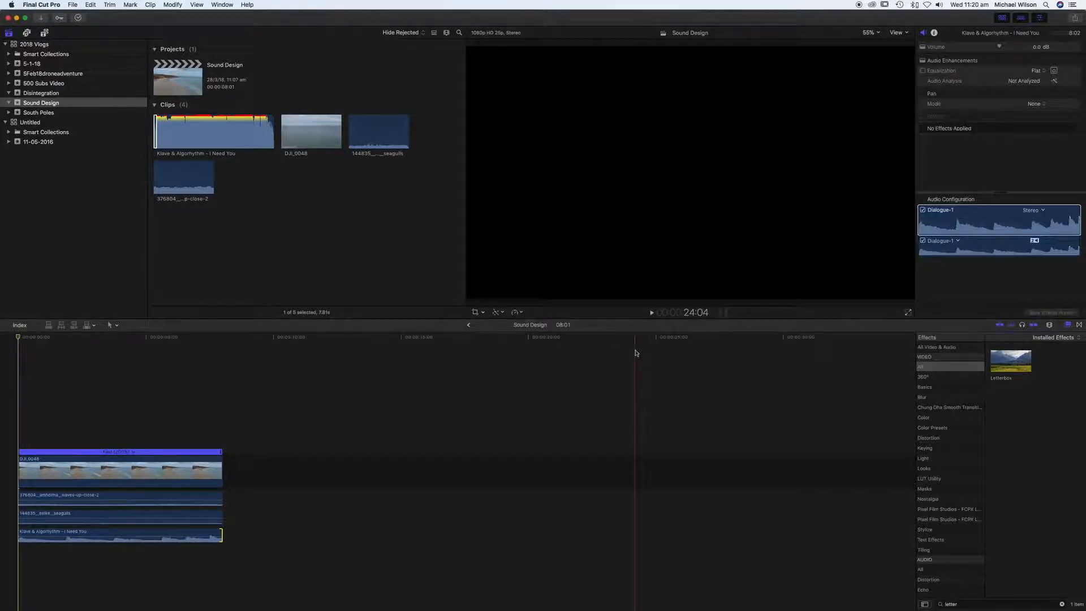
Step: Apply the Letterbox effect to the DJI_0048 clip and add a Border Size keyframe at its start
drag(1018, 363, 113, 468)
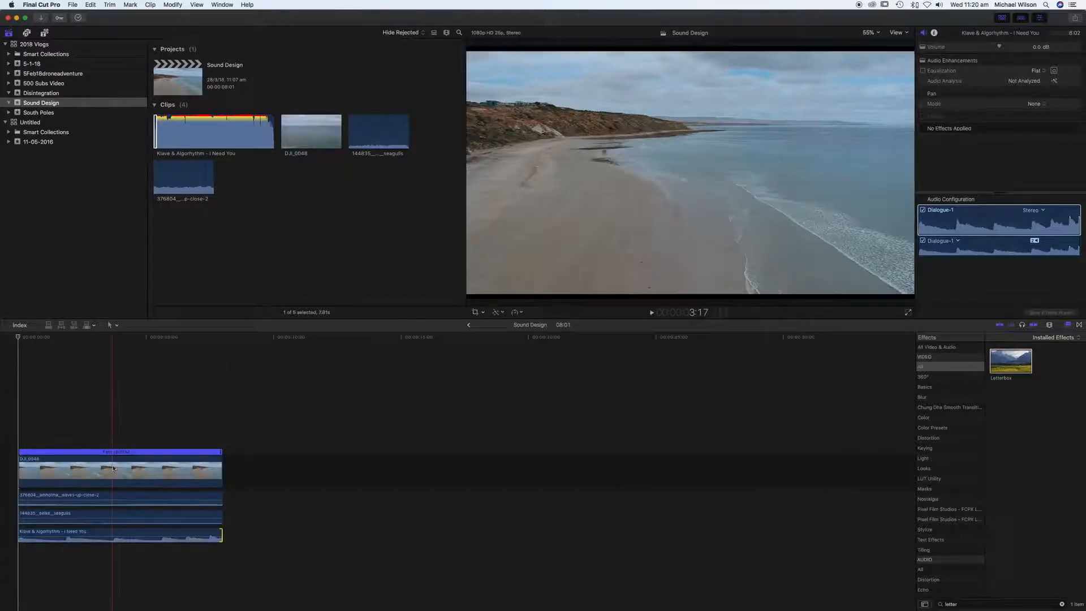
click(114, 467)
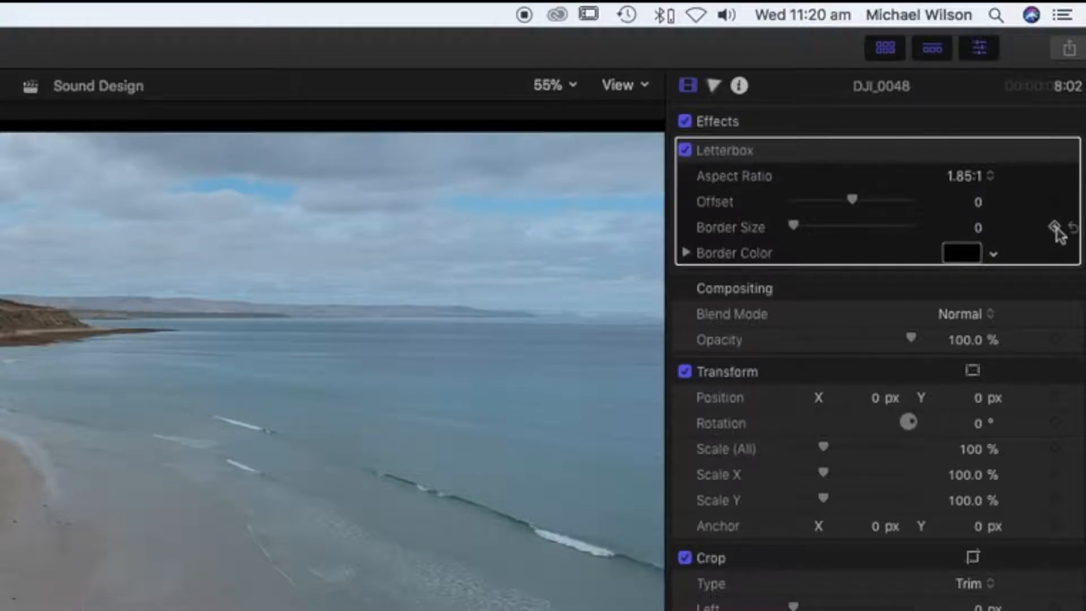
click(1069, 89)
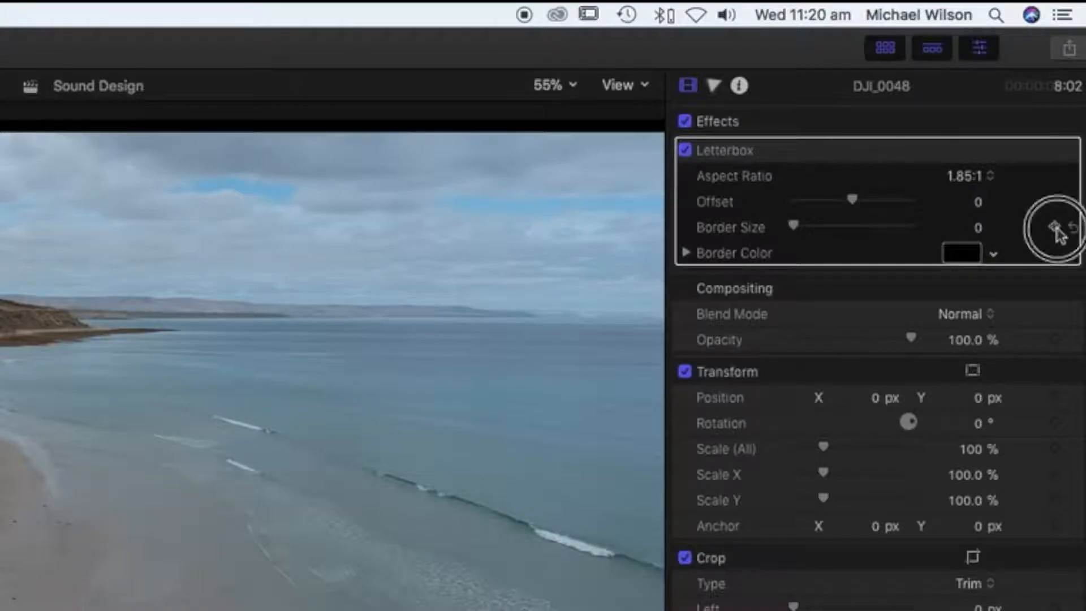
click(1055, 228)
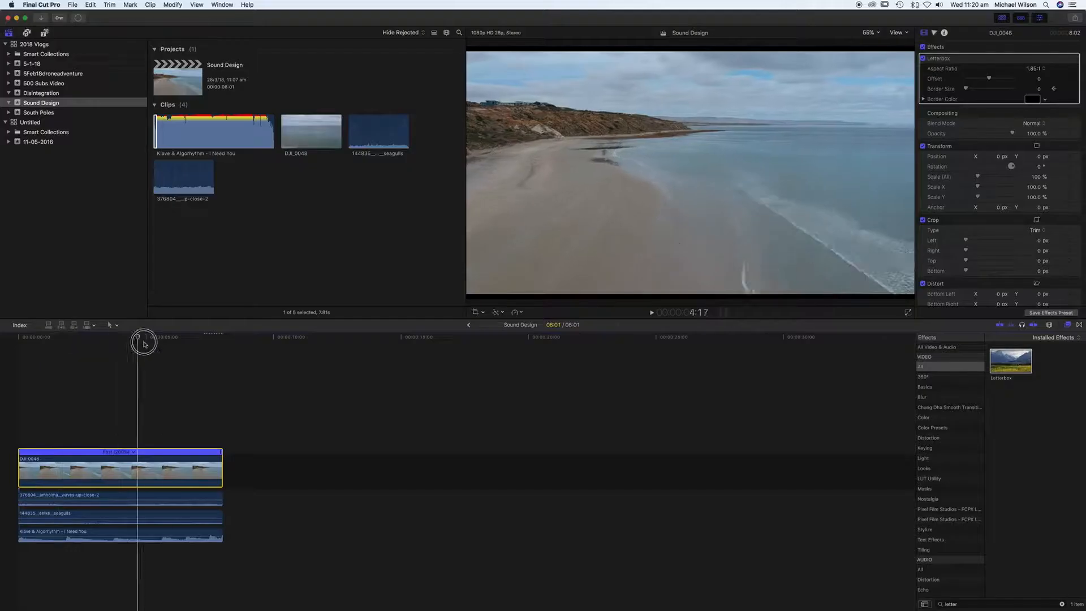
Step: Set the Letterbox Border Size to 10 at the end of the DJI_0048 clip and play the animation full screen from the start
drag(138, 340, 219, 346)
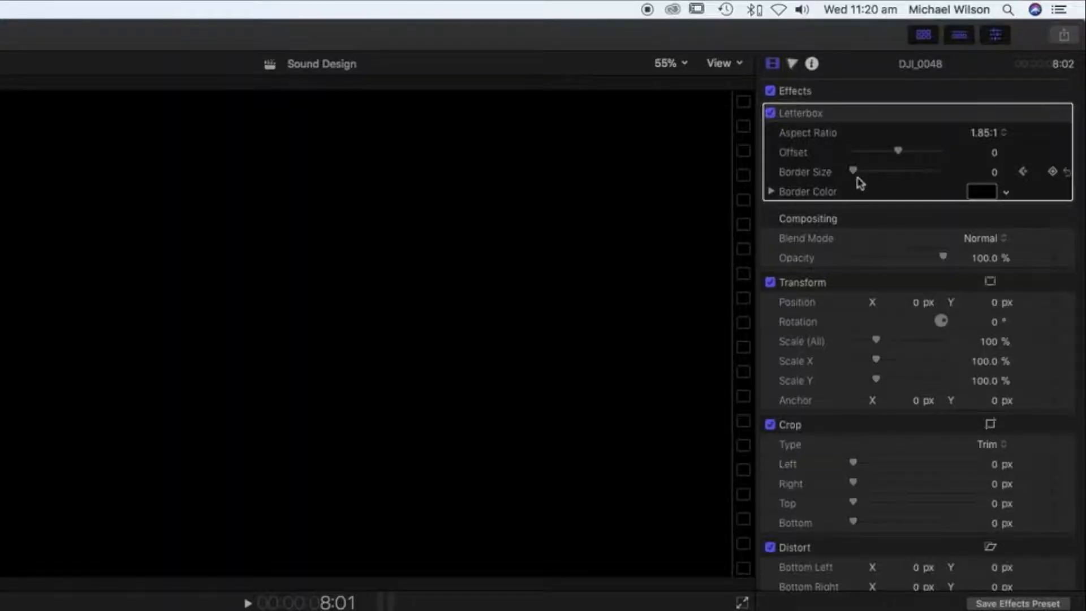
drag(854, 172, 954, 180)
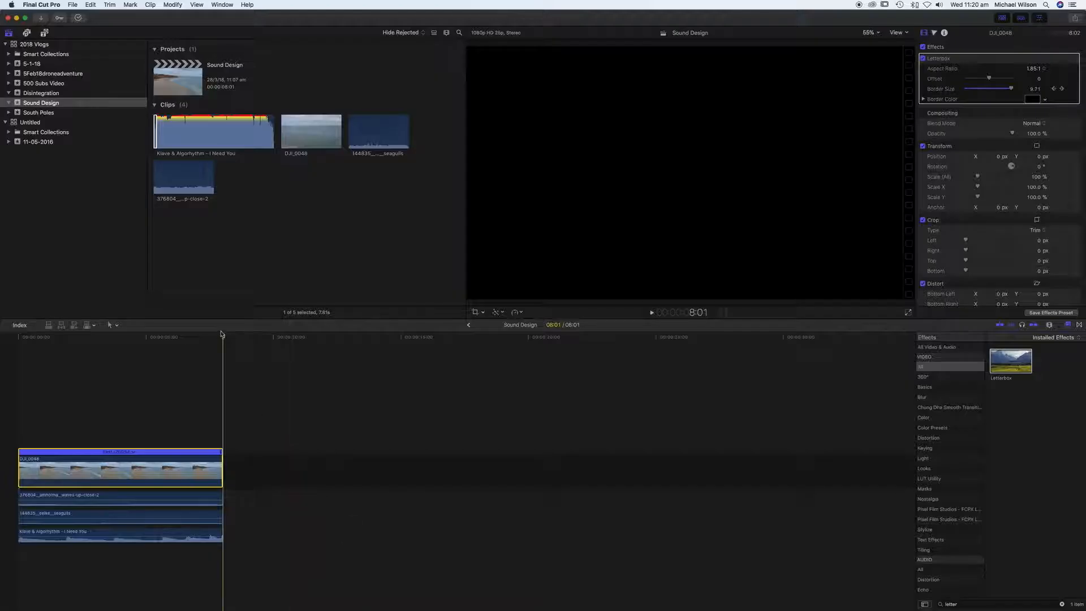
drag(224, 338, 11, 341)
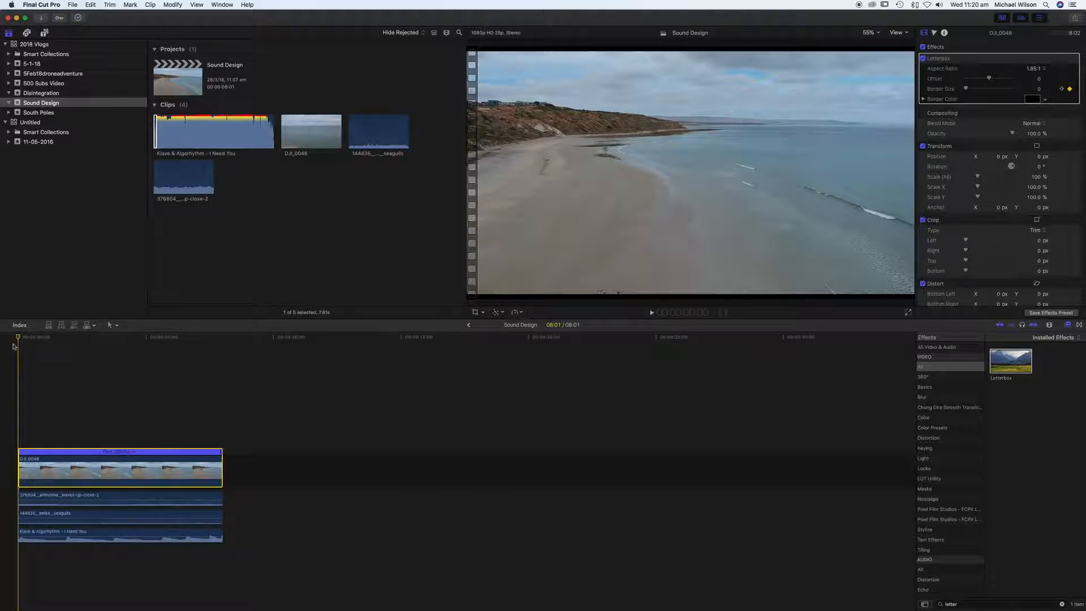
key(super+shift+f)
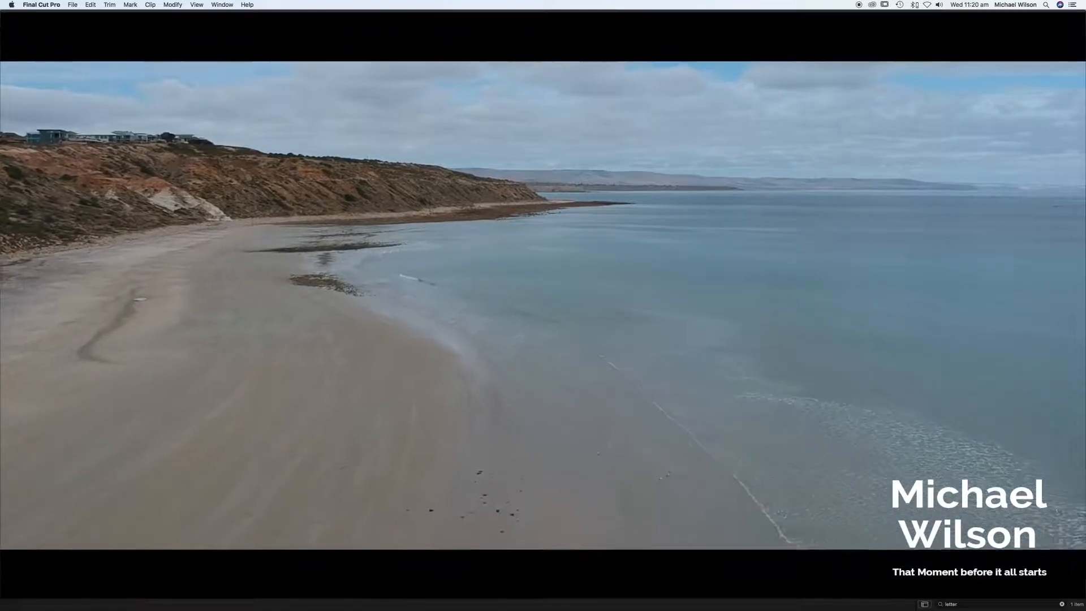
key(Escape)
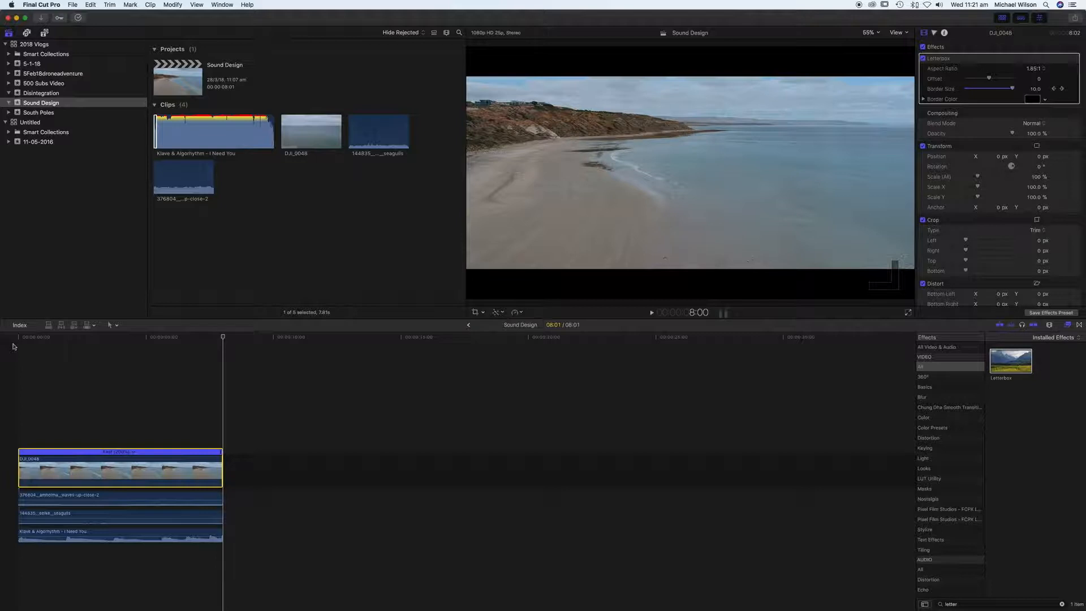
Step: Place the Adjustment Layer title above the DJI_0048 clip from the start and trim it to the clip's end
drag(223, 338, 19, 352)
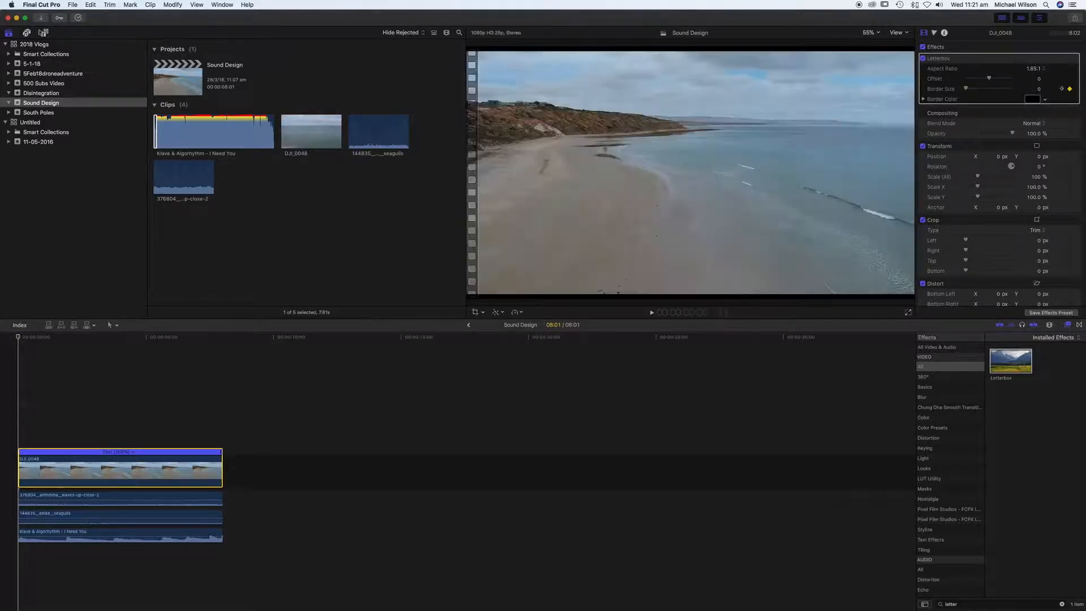
click(44, 34)
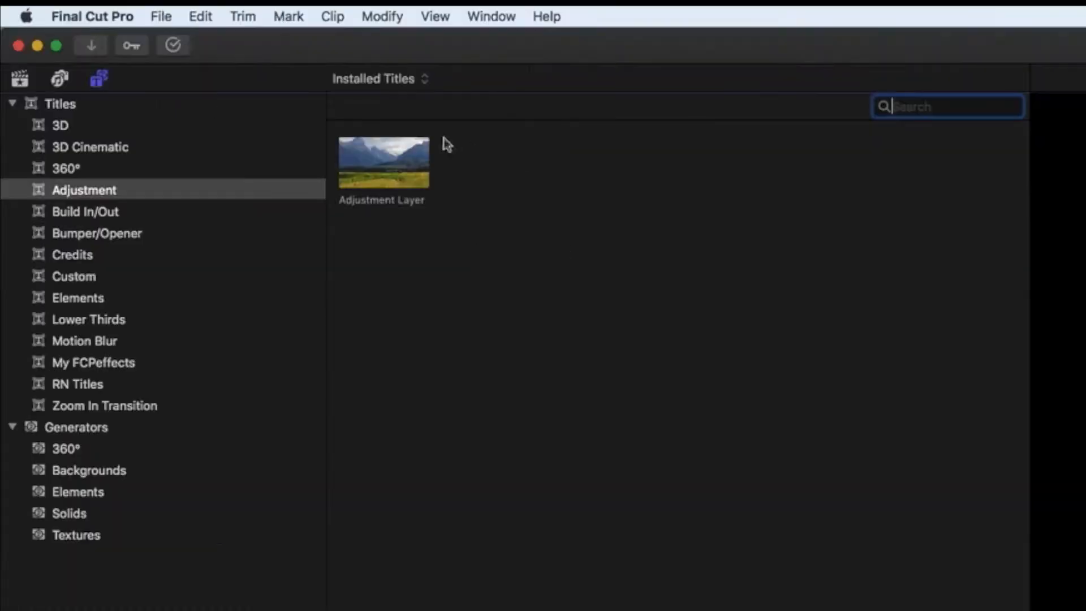
click(401, 167)
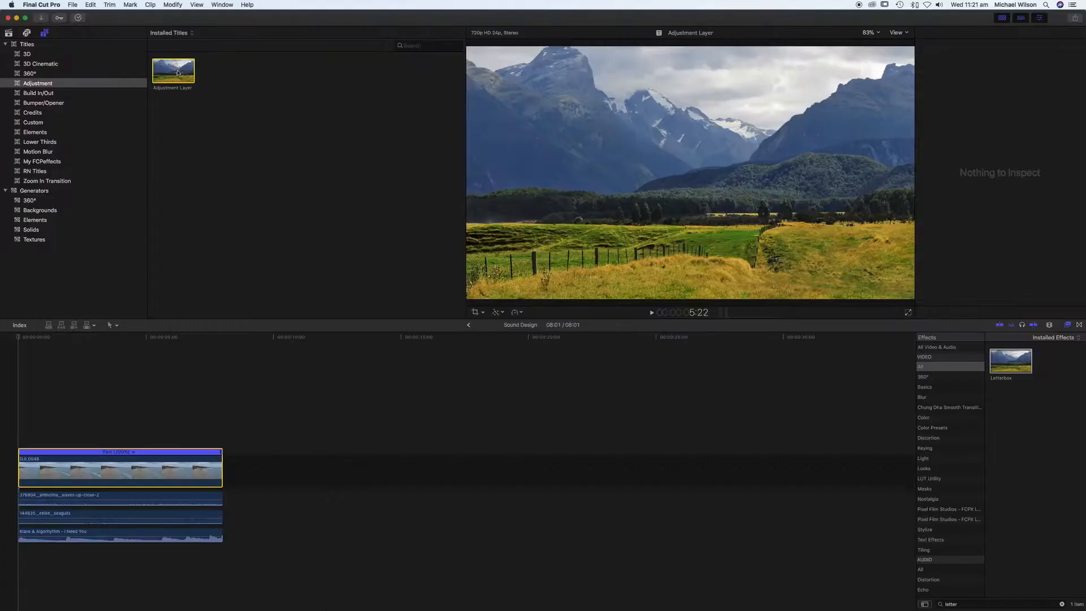
drag(177, 72, 17, 440)
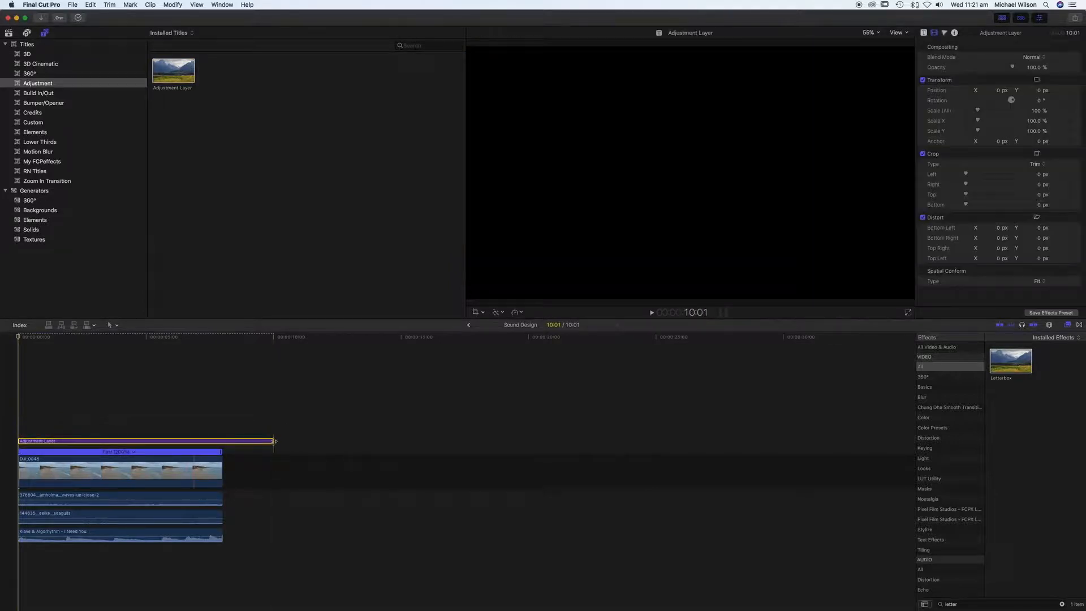
drag(275, 443, 221, 443)
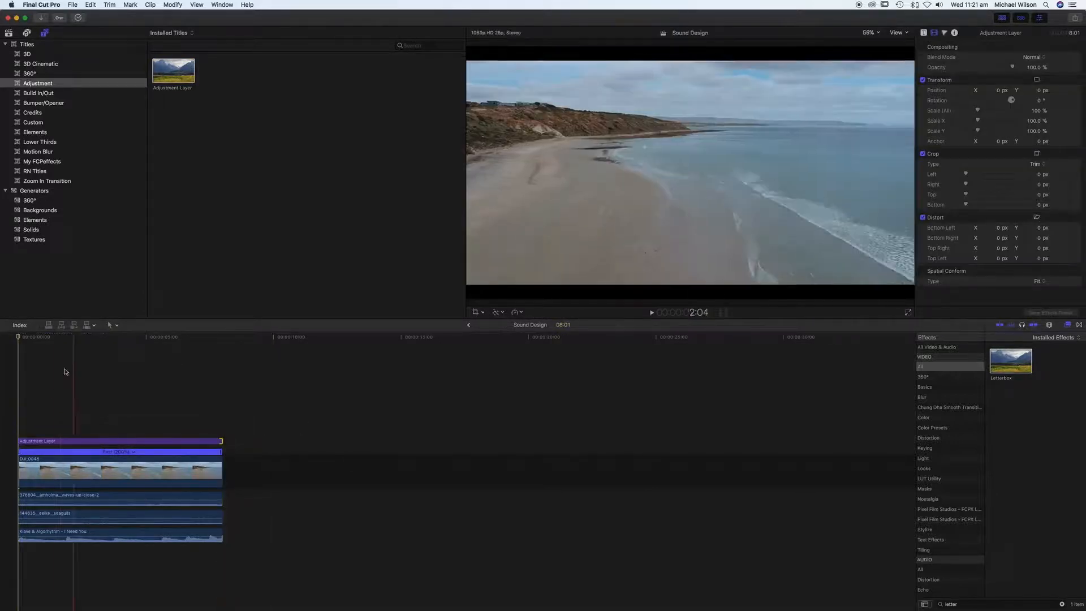
Step: Apply the Apply LUT effect to the adjustment layer and choose GC_Warm_Hunny-709 as its 3D LUT
click(53, 441)
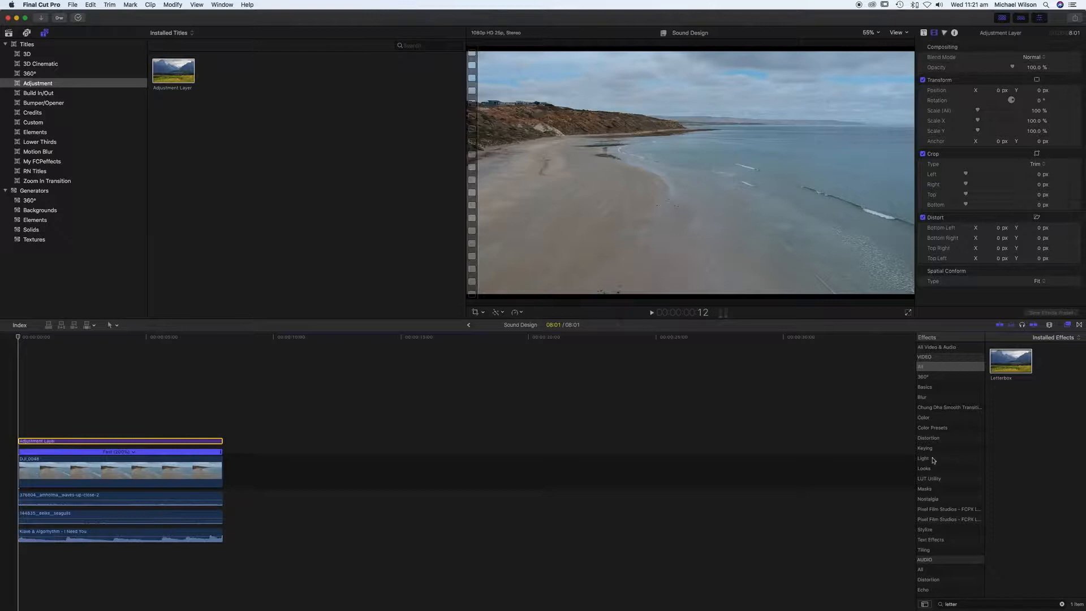
drag(961, 604, 939, 603)
key(BackSpace)
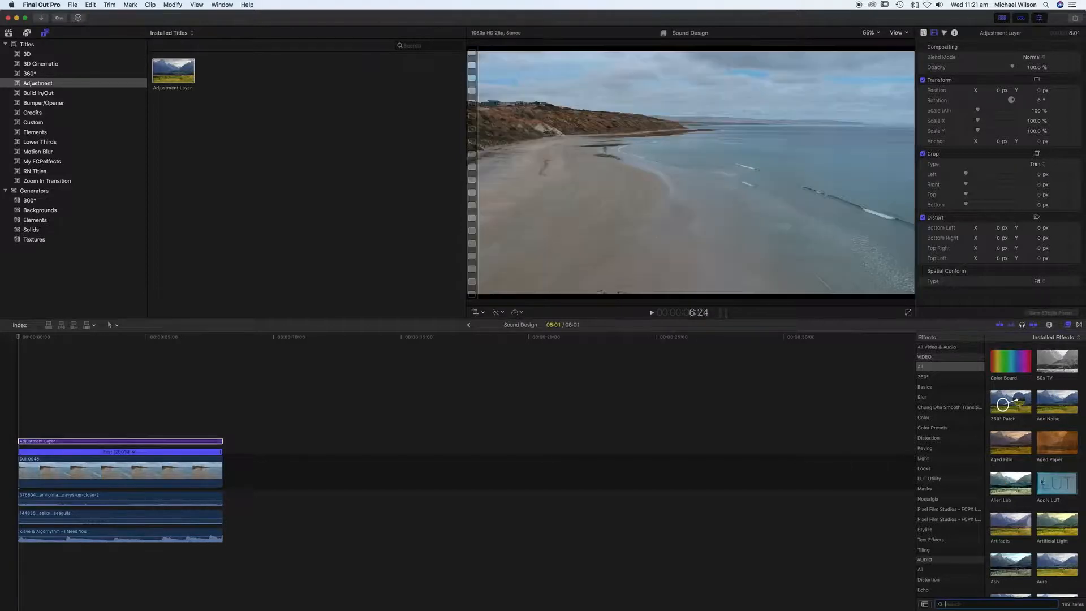
drag(1026, 478, 139, 443)
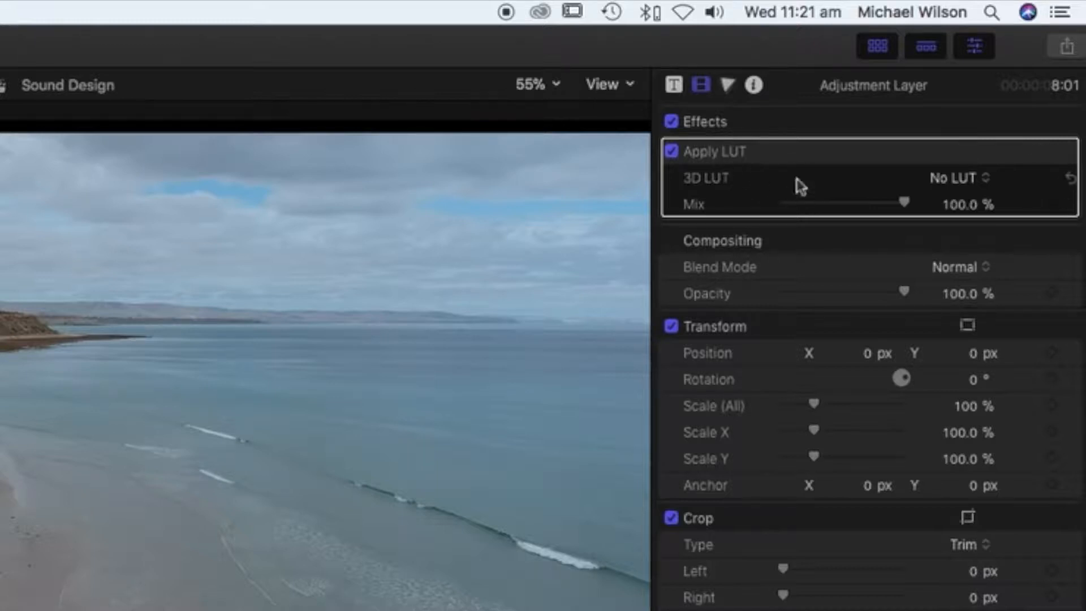
click(986, 179)
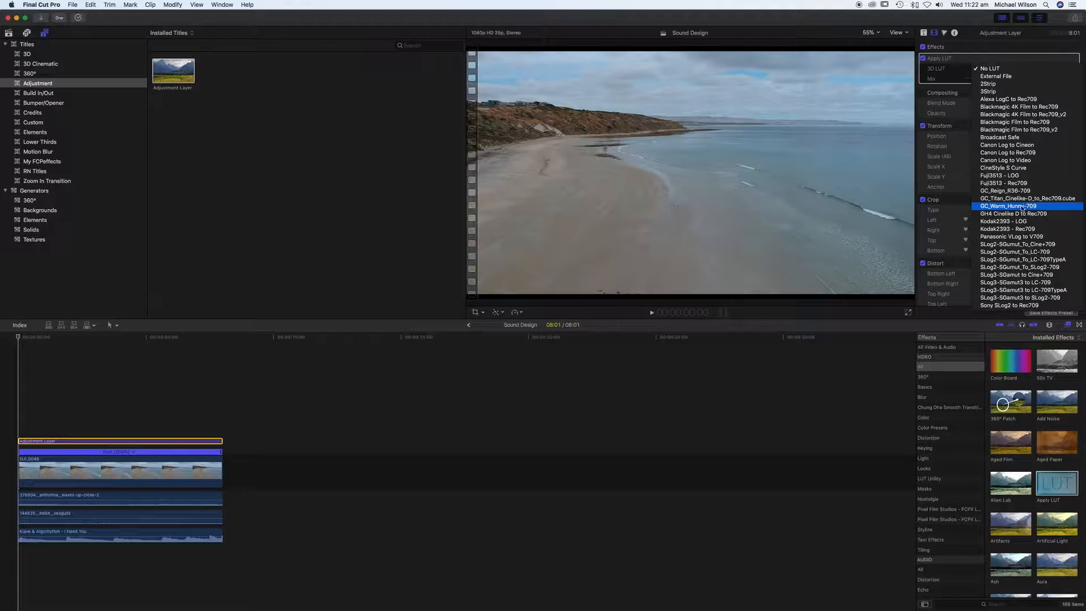
click(1023, 207)
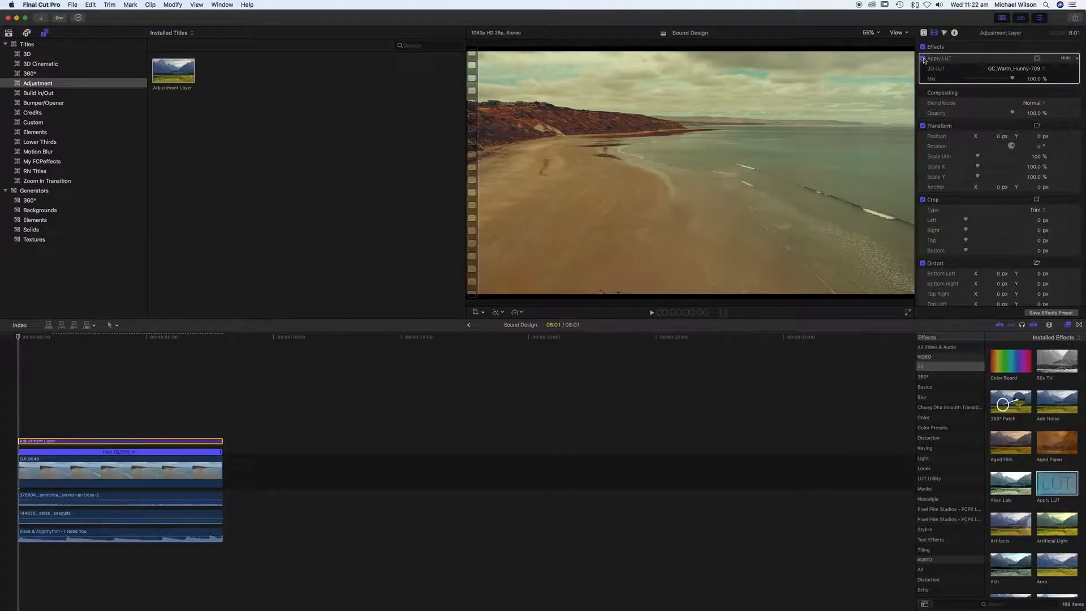
Step: Lower the LUT effect's Mix to about 31% and toggle the effect to compare the grade
drag(1013, 79, 982, 81)
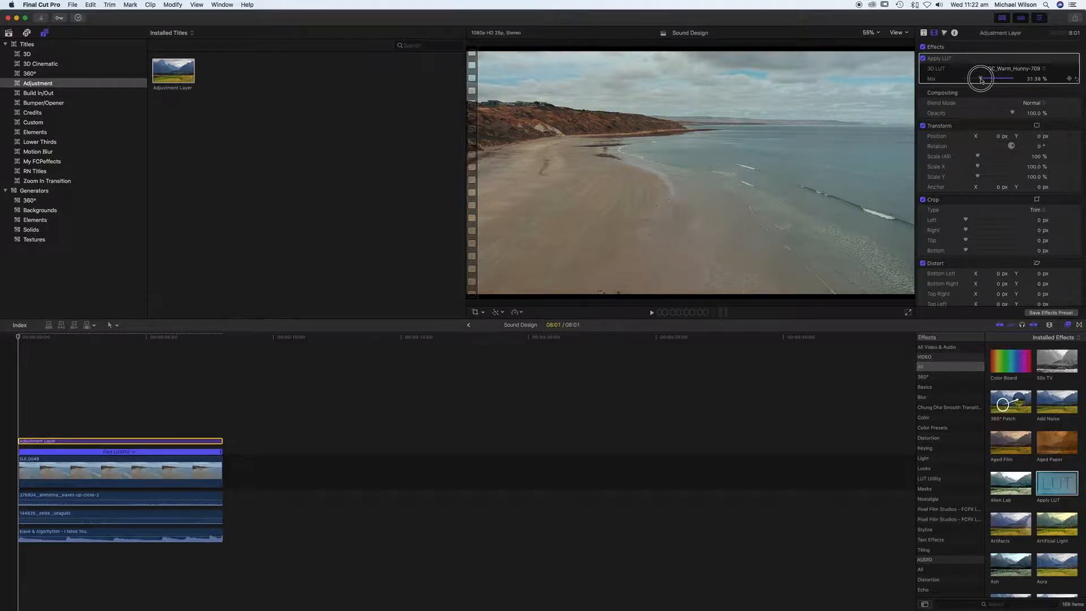
drag(981, 80, 981, 80)
click(923, 58)
Step: Review the music, seagulls, waves and DJI_0048 clips by selecting each in turn, and return the playhead to the project's start
click(118, 533)
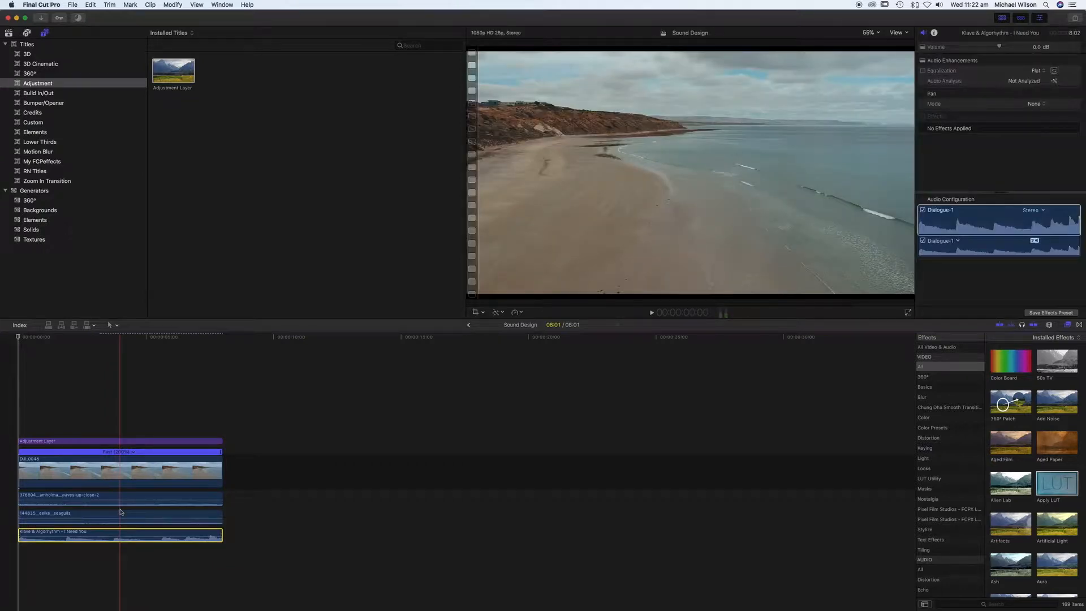
click(121, 511)
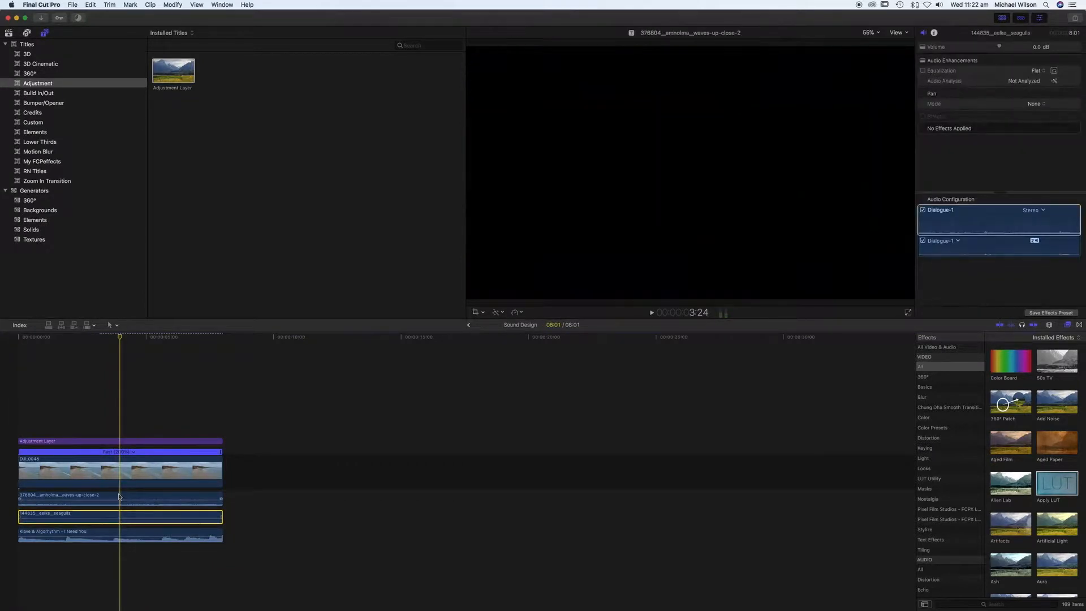
click(119, 497)
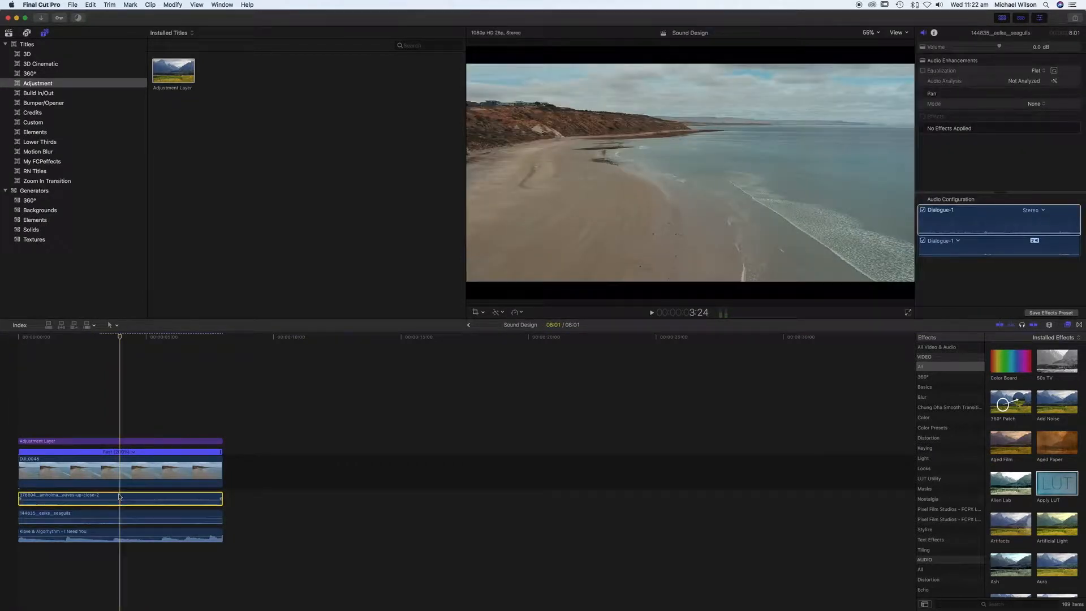
click(113, 458)
drag(120, 340, 16, 351)
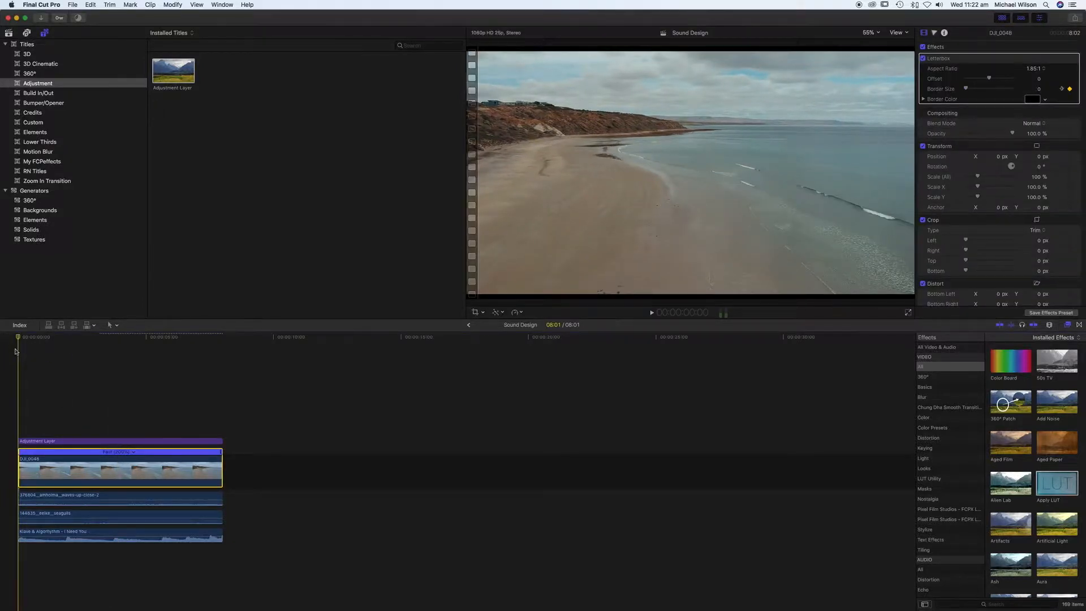